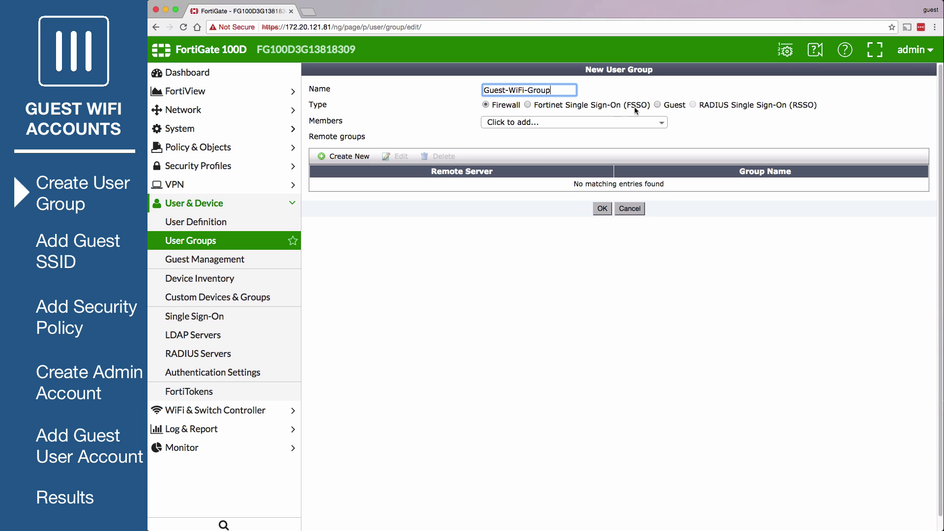
# - Make Guest-WiFi-Group a Guest type group with Email user IDs expiring after first login, and save it
pyautogui.click(657, 105)
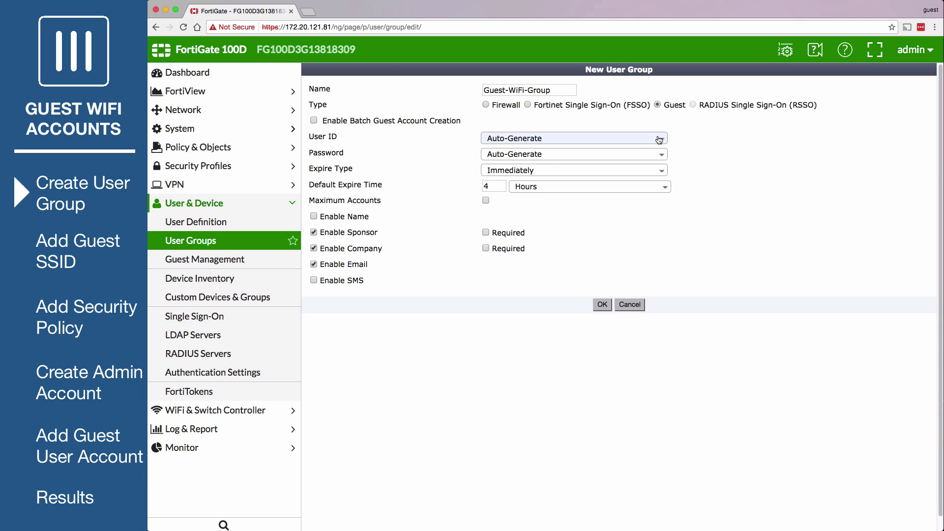
pyautogui.click(614, 138)
pyautogui.click(511, 175)
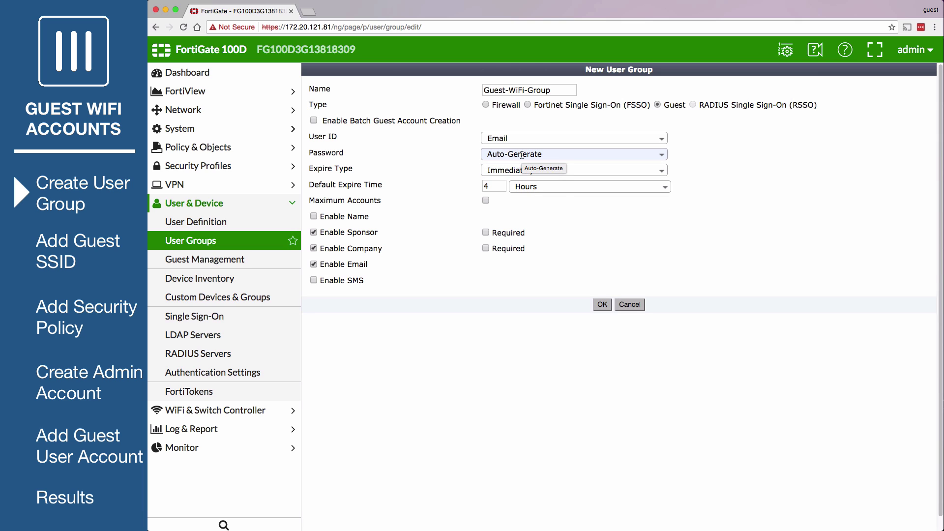
pyautogui.click(525, 170)
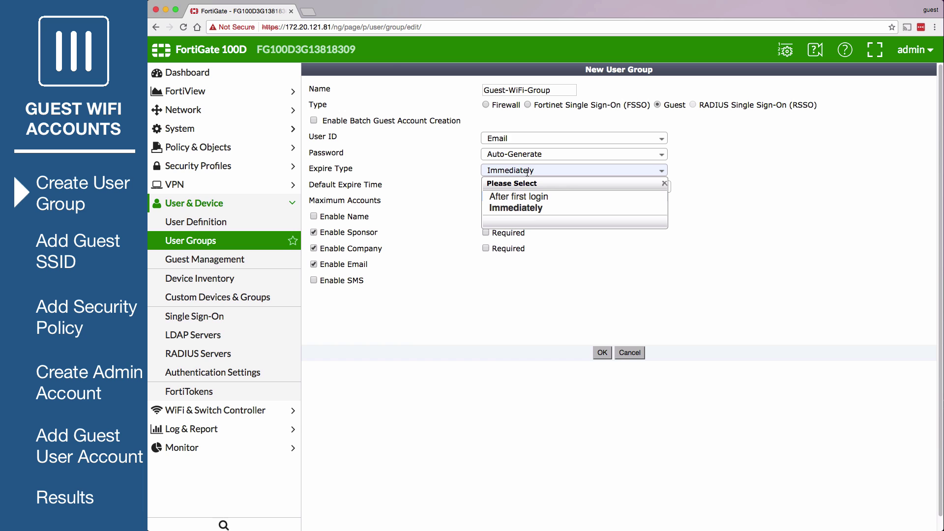
pyautogui.click(545, 195)
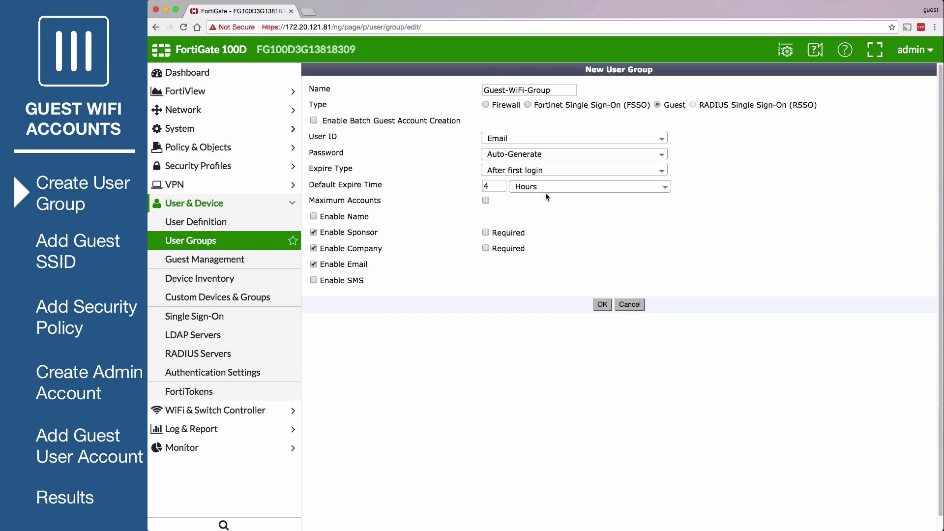
pyautogui.click(600, 304)
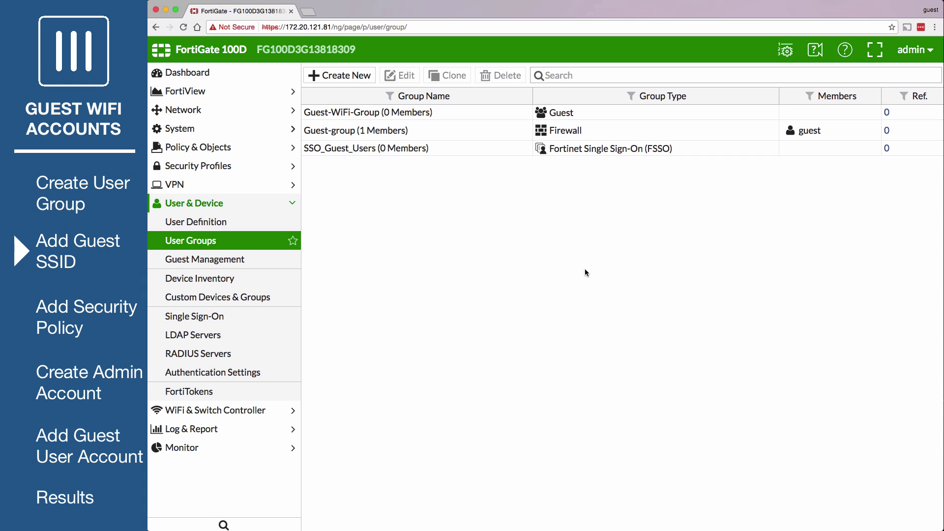
# - Start a new SSID from the WiFi & Switch Controller SSID list
pyautogui.click(288, 410)
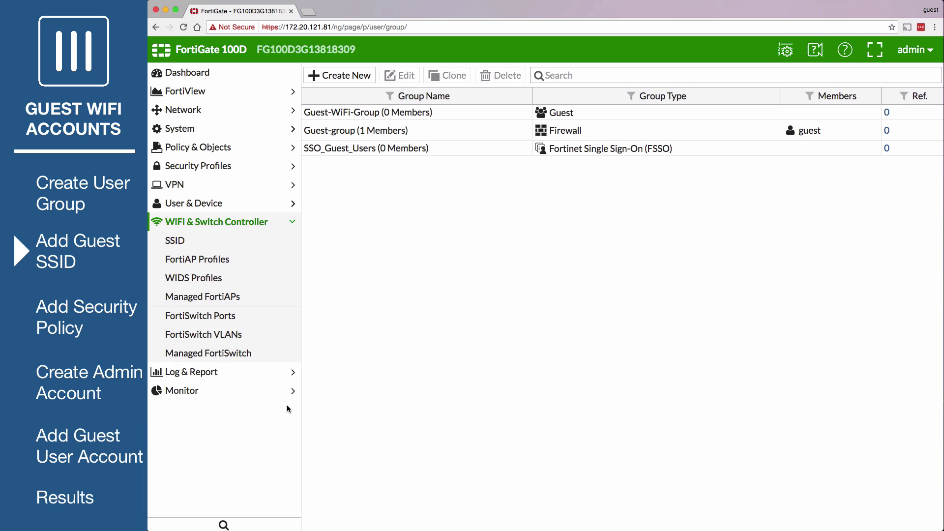
pyautogui.click(273, 247)
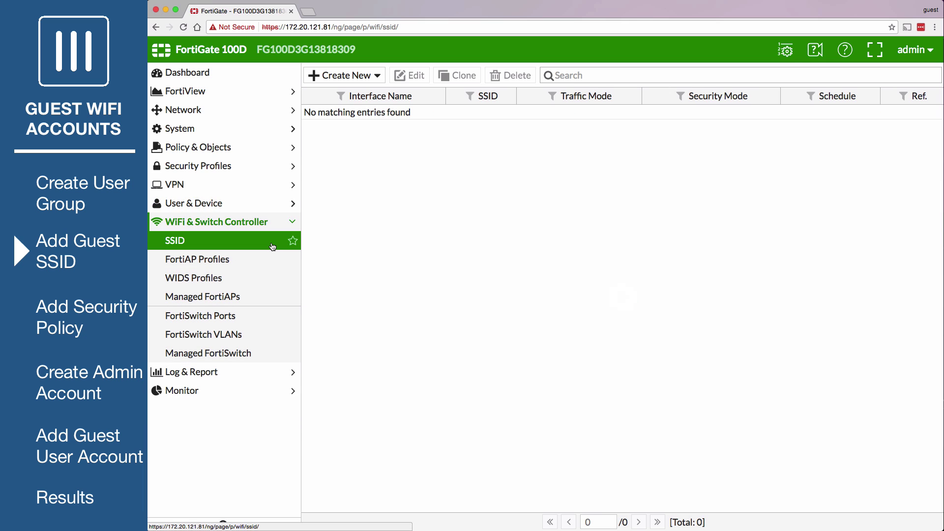
pyautogui.click(371, 76)
pyautogui.click(369, 91)
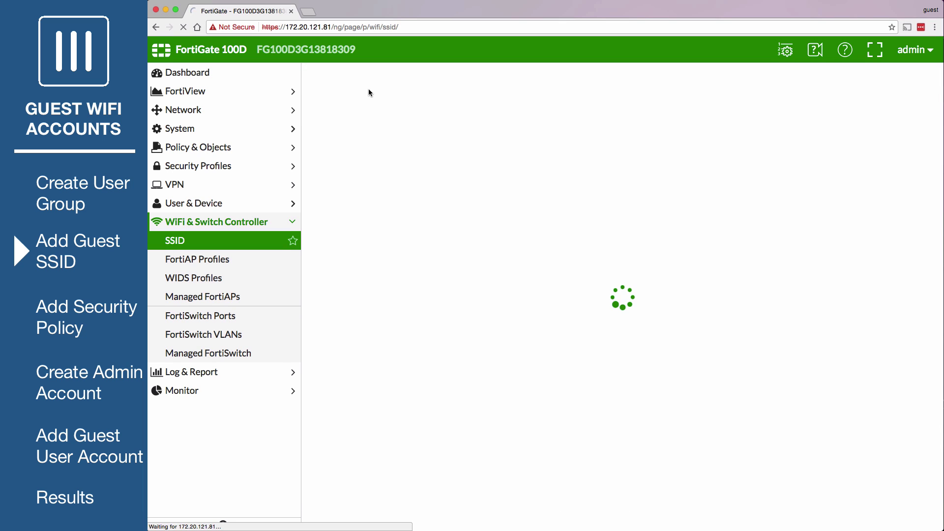
# - Name the interface Guest-WiFi with address 11.11.11.1/255.255.255.0, filling the DHCP range 11.11.11.2–11.11.11.254
pyautogui.write('Gu')
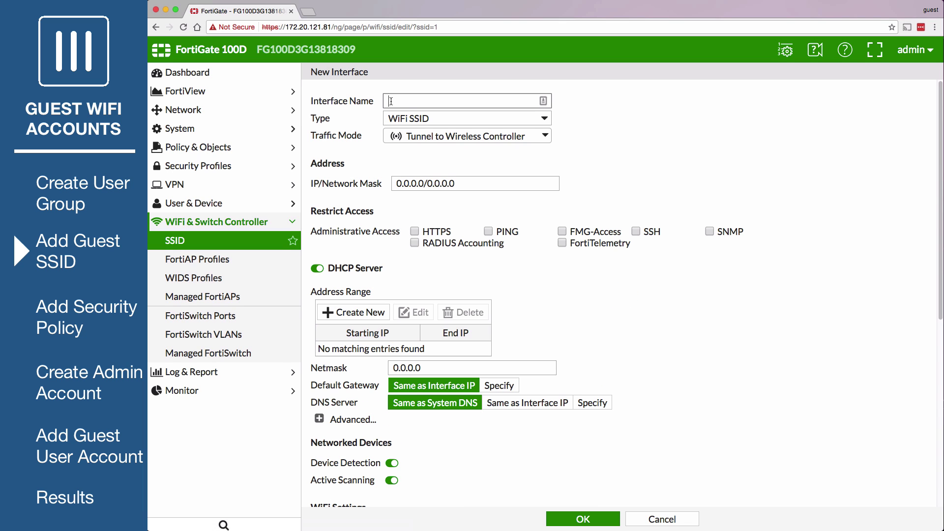
pyautogui.write('est-WiFi')
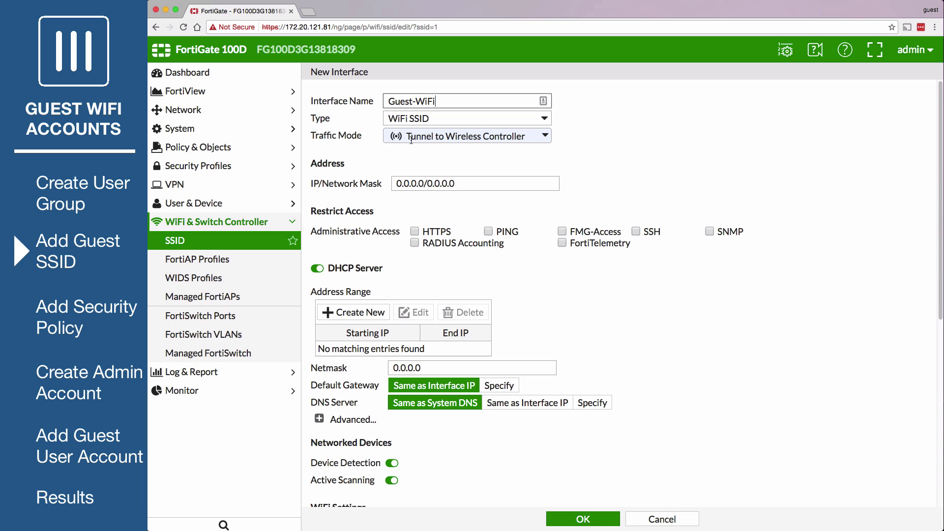
pyautogui.moveTo(397, 183); pyautogui.dragTo(460, 189)
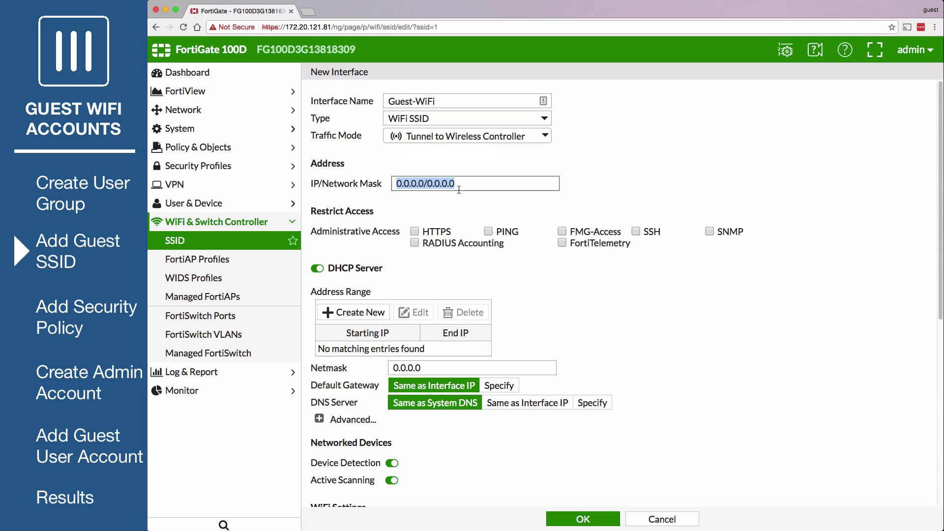
pyautogui.write('11.11.11.1/255.255.255.0')
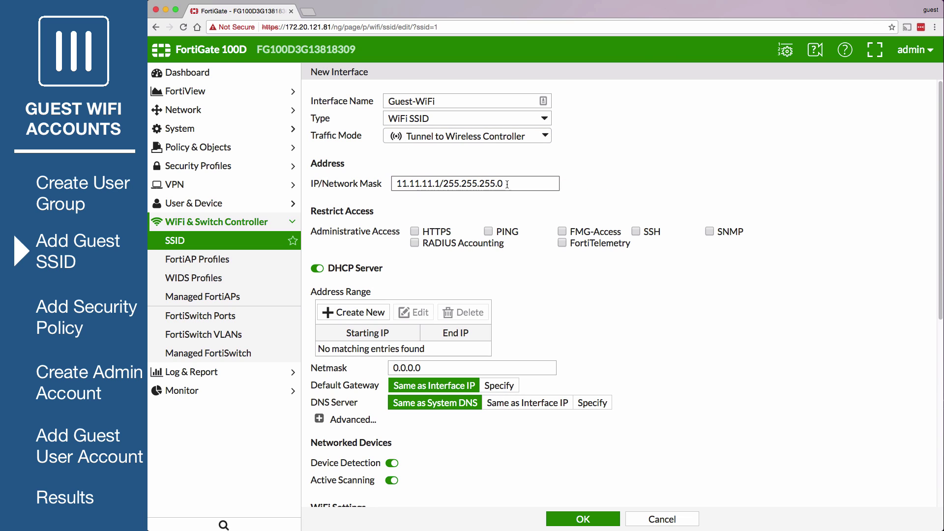
pyautogui.click(323, 270)
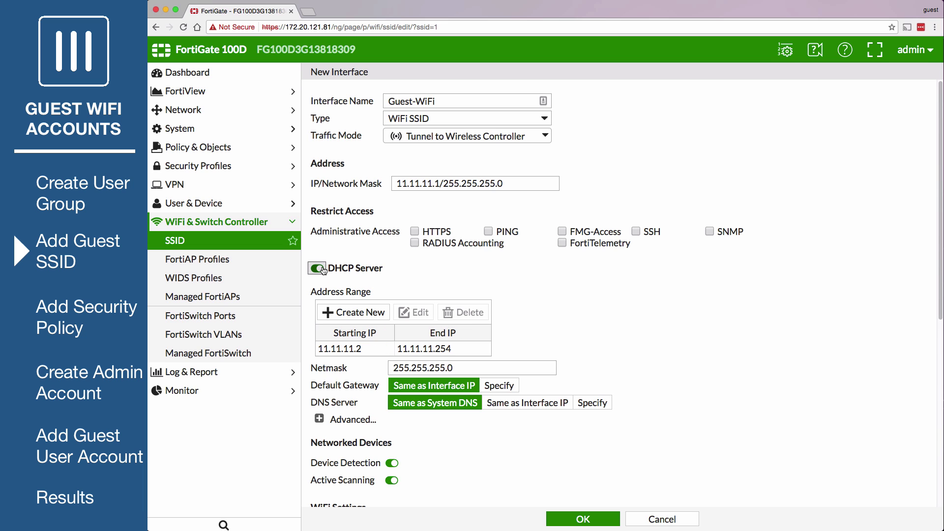
pyautogui.scroll(-10, 926, 475)
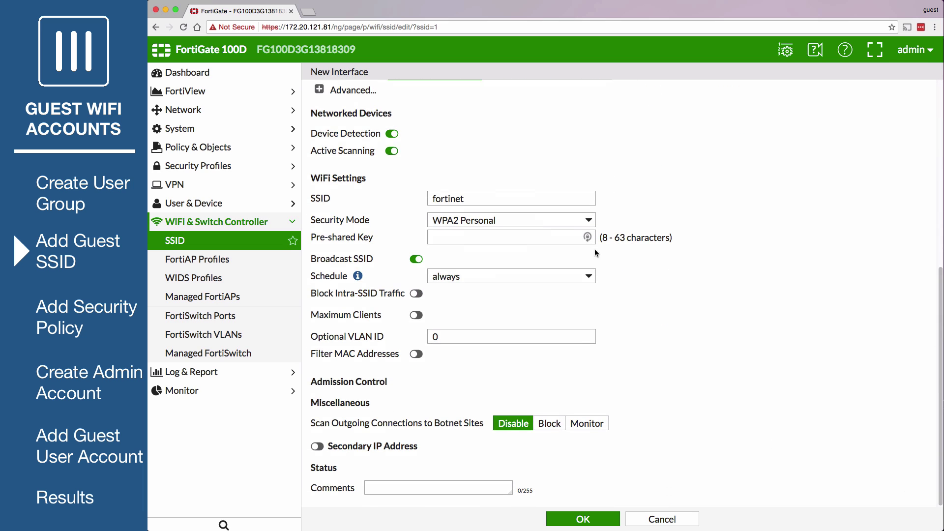
# - Set Captive Portal security, SSID name Guest-WiFi and user group Guest-WiFi-Group, then save the SSID
pyautogui.click(570, 220)
pyautogui.click(570, 210)
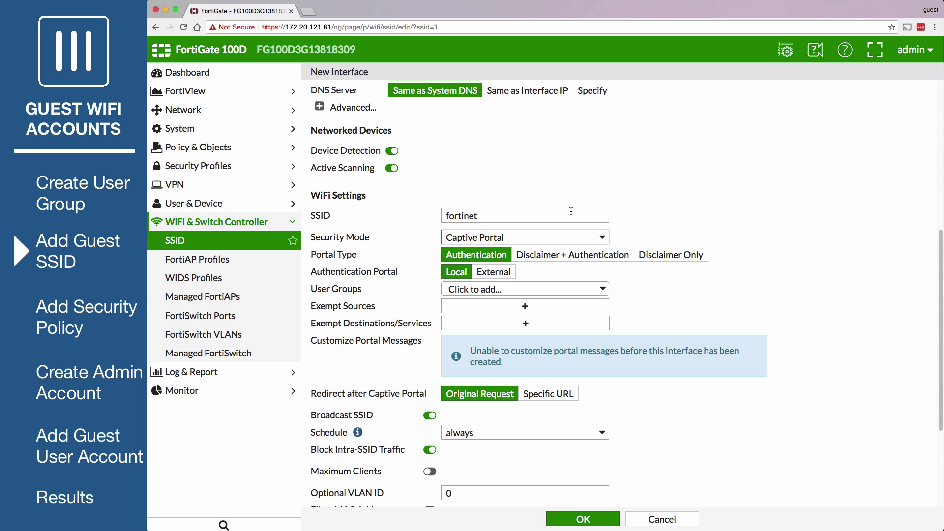
pyautogui.click(542, 216)
pyautogui.press('super+a')
pyautogui.write('Guest-WiF')
pyautogui.press('Return')
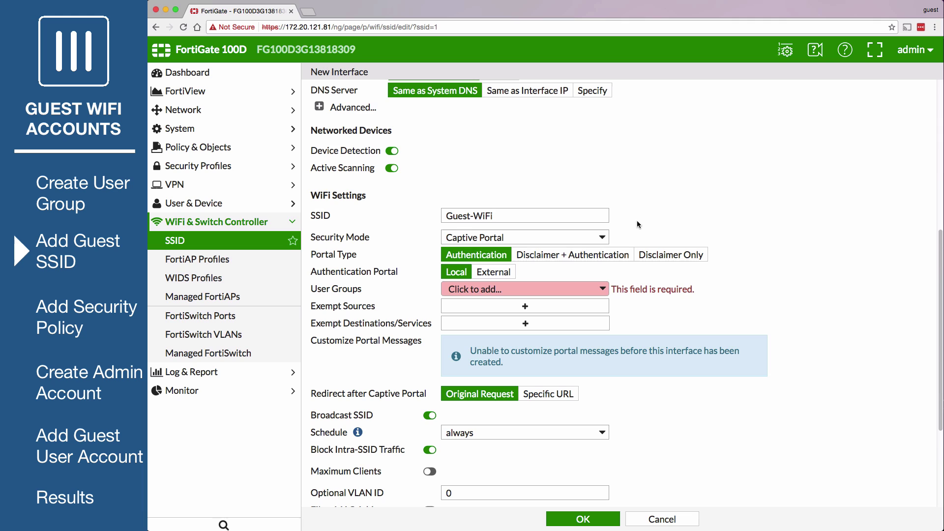
pyautogui.click(587, 291)
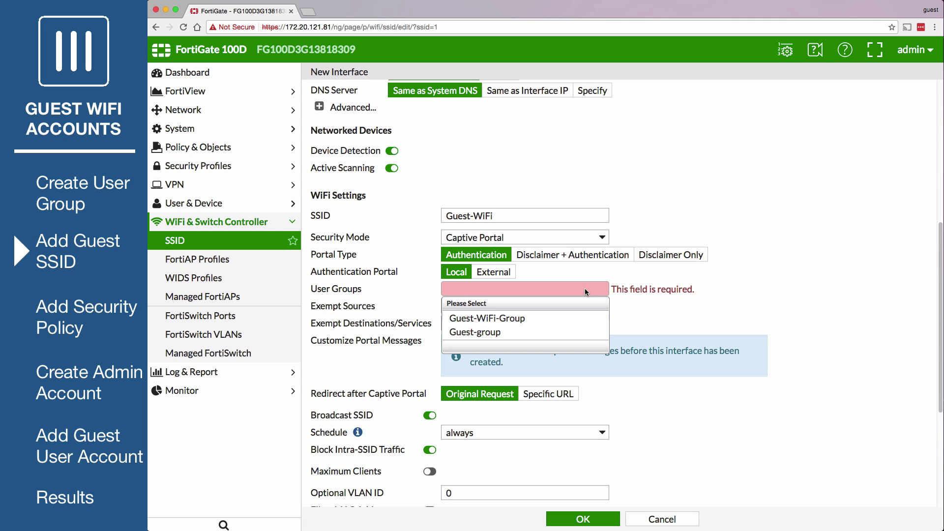
pyautogui.click(514, 320)
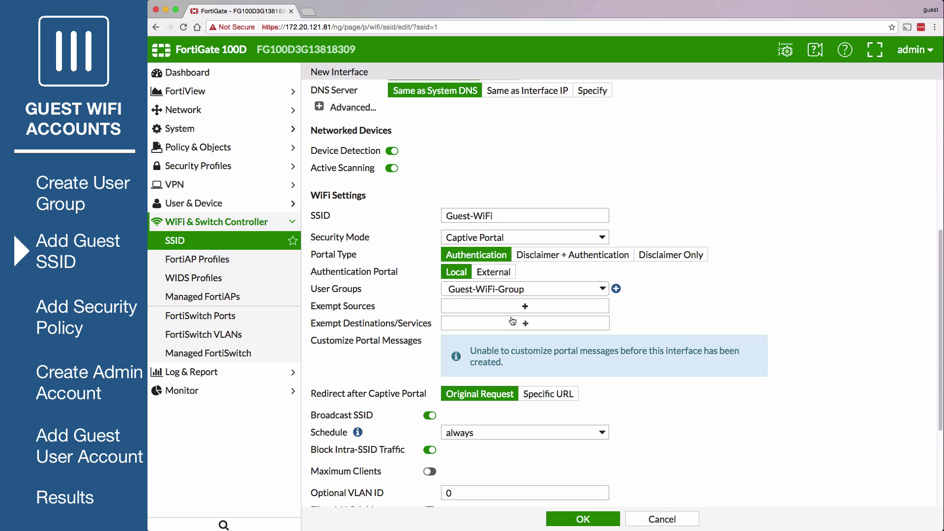
pyautogui.click(562, 515)
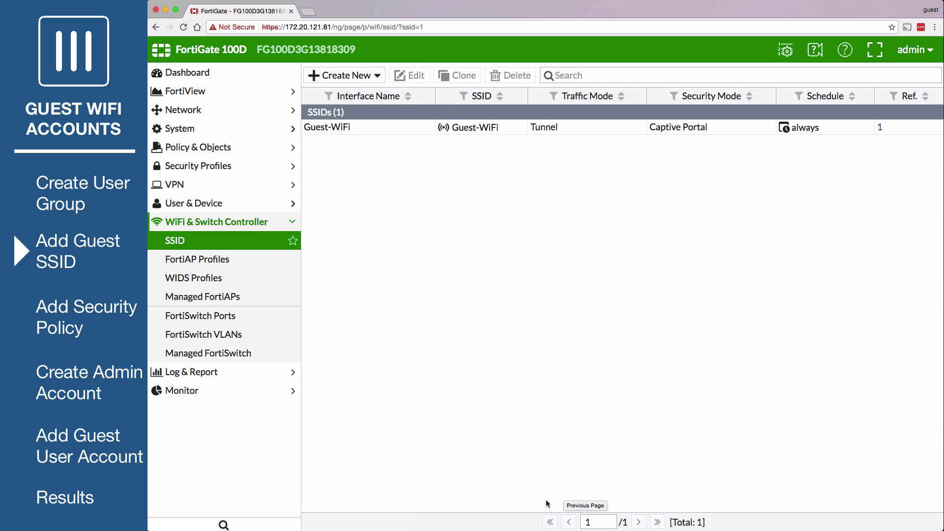
# - Edit the FAP221C-default profile so Radio 2 uses selected SSIDs with Guest-WiFi, and save
pyautogui.click(247, 260)
pyautogui.click(370, 113)
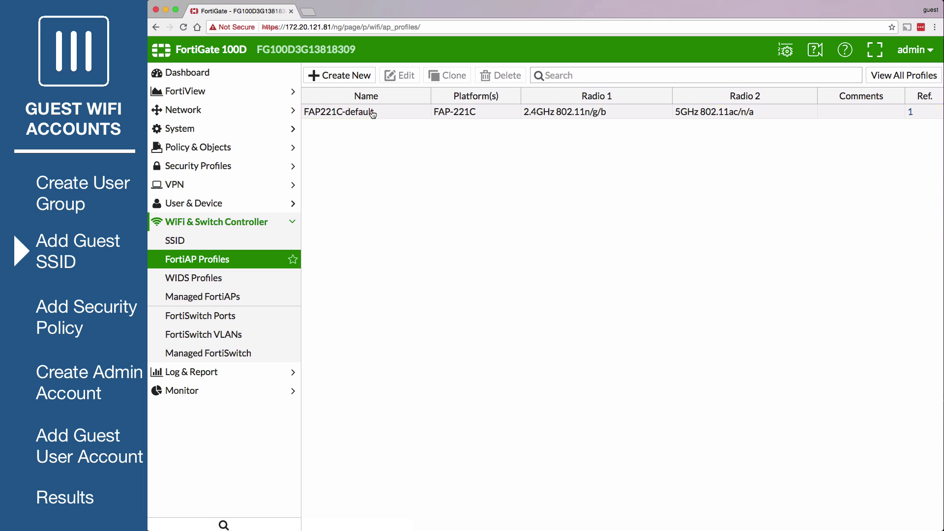
pyautogui.click(399, 78)
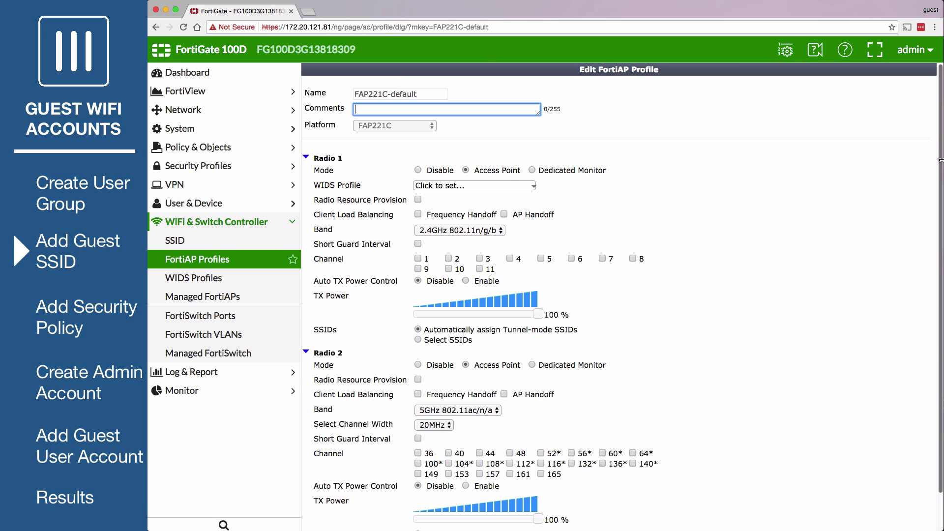
pyautogui.scroll(-2, 941, 165)
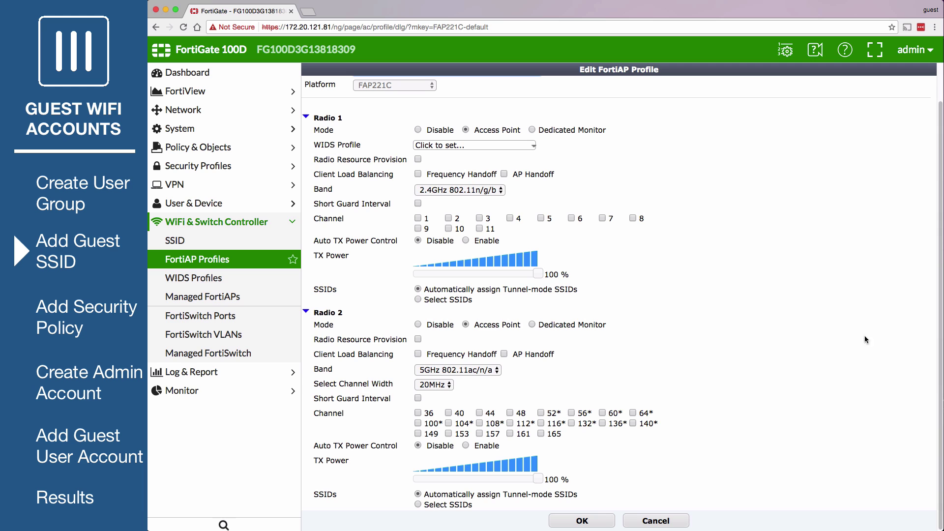
pyautogui.click(417, 505)
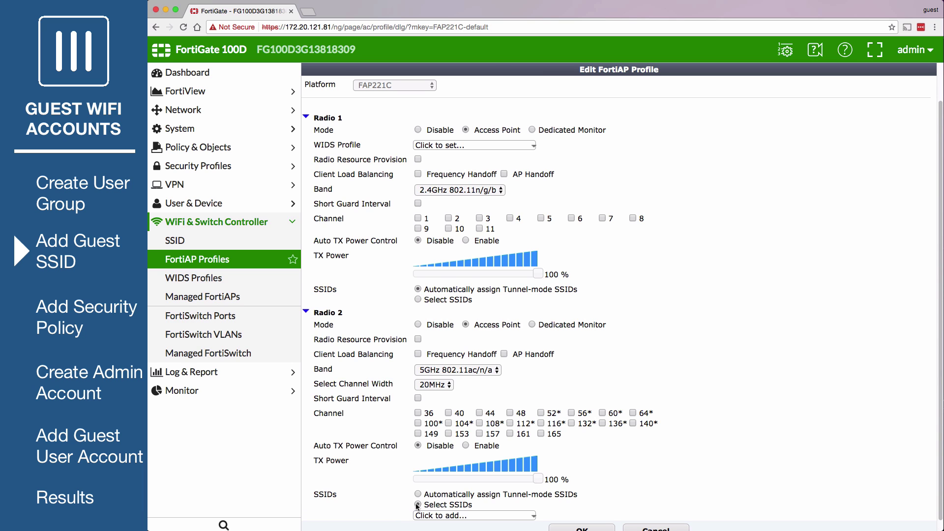
pyautogui.click(437, 516)
pyautogui.click(437, 513)
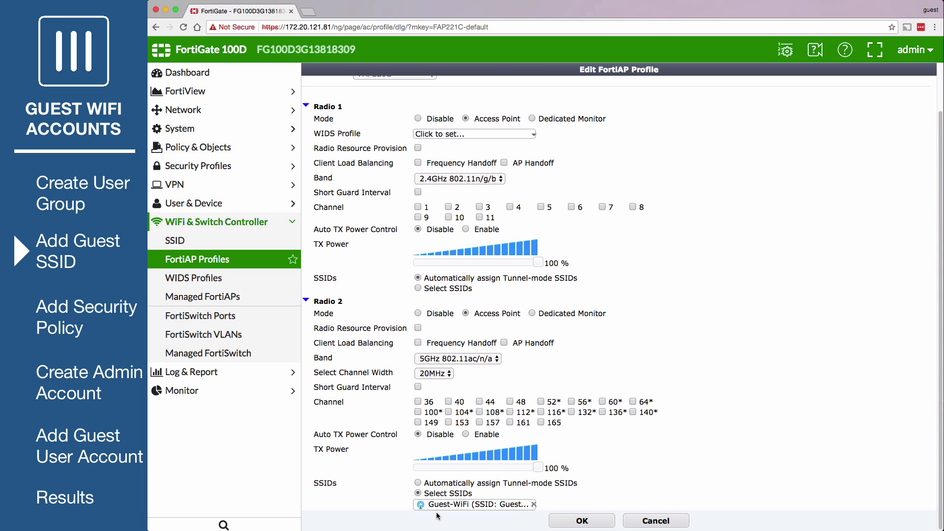
pyautogui.click(580, 520)
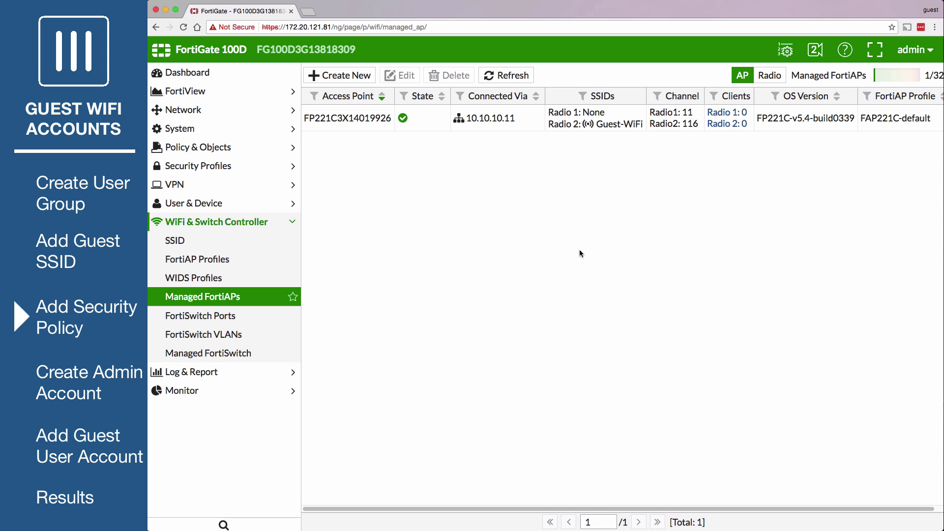
# - Start an IPv4 policy named Guest-WiFi from incoming interface Guest-WiFi to outgoing wan1
pyautogui.click(246, 150)
pyautogui.click(254, 167)
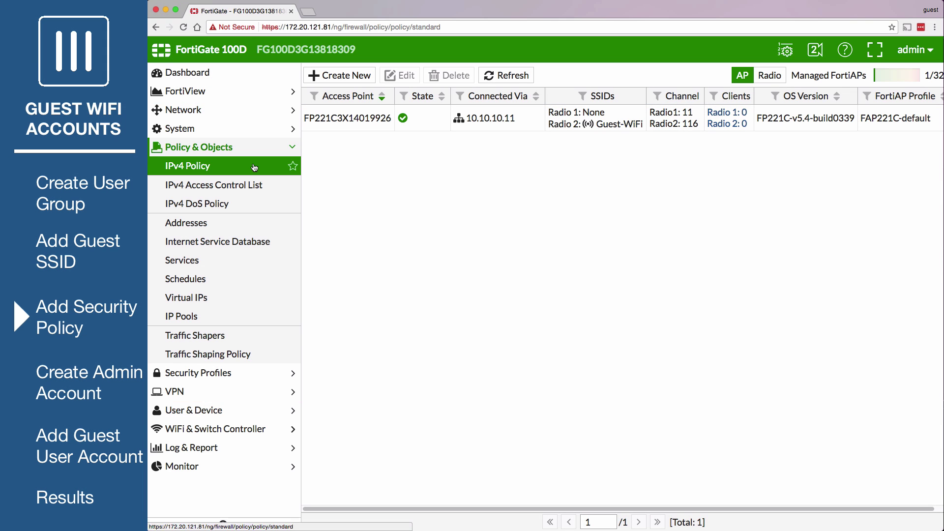
pyautogui.click(342, 75)
pyautogui.click(413, 100)
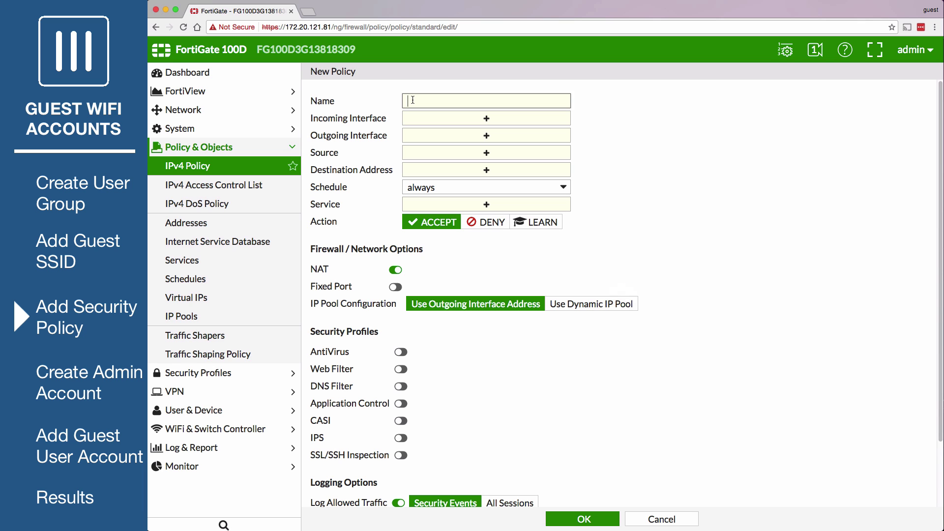
pyautogui.write('Guest-WiFi')
pyautogui.click(446, 123)
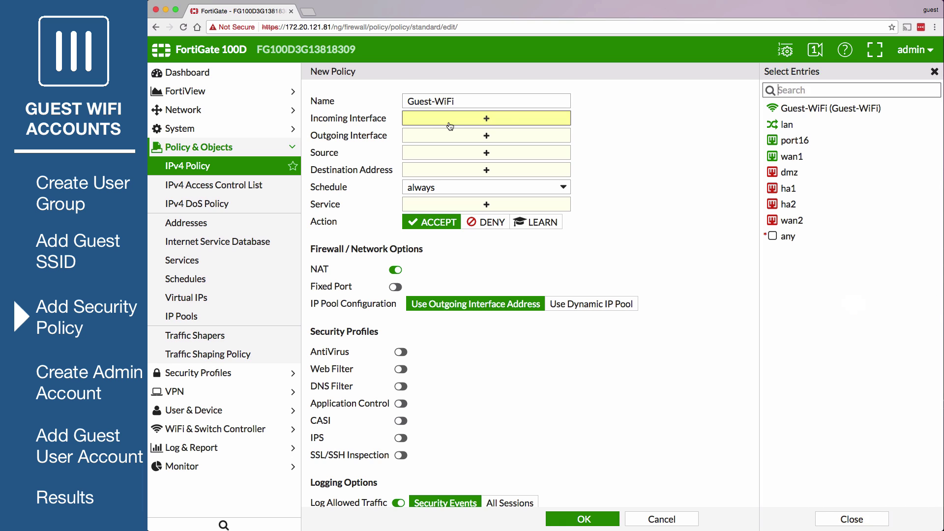
pyautogui.click(794, 109)
pyautogui.click(519, 136)
pyautogui.click(765, 156)
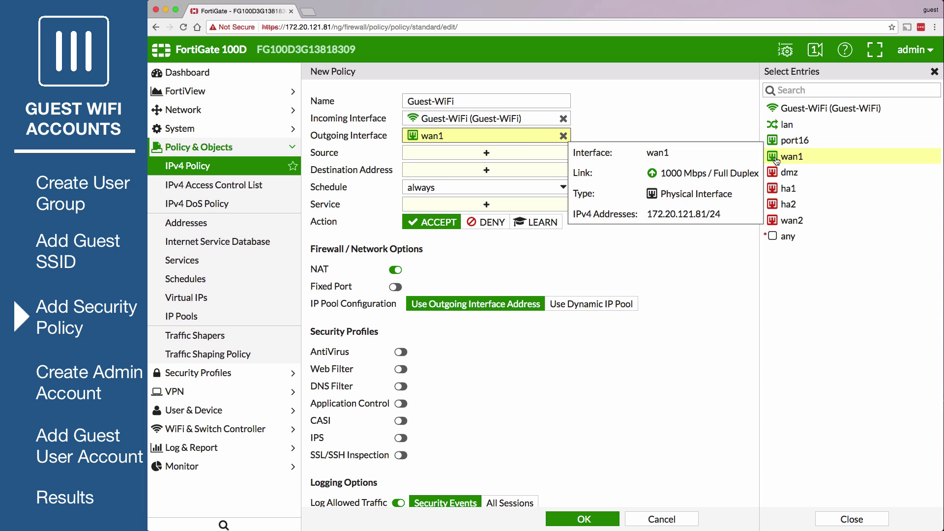
# - Set source all plus Guest-WiFi-Group, destination all, service ALL, and save the policy
pyautogui.click(550, 157)
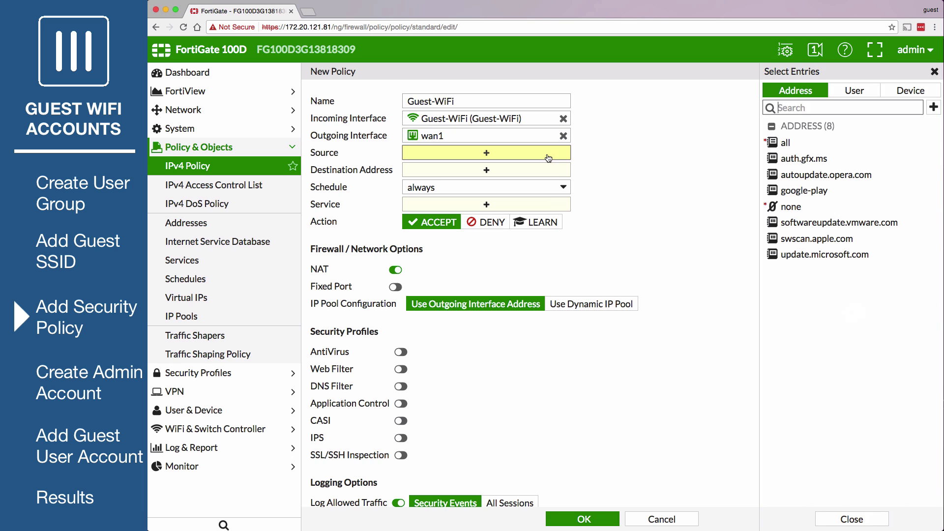
pyautogui.click(804, 144)
pyautogui.click(846, 92)
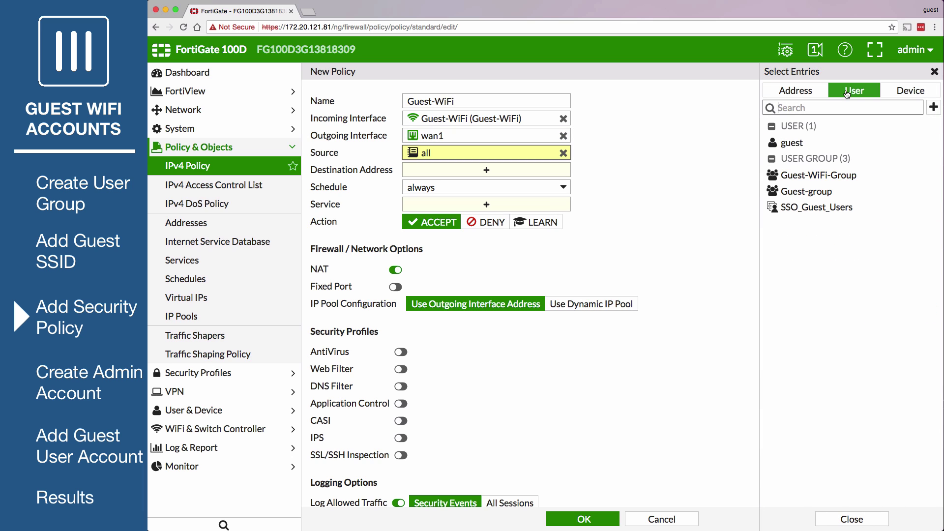
pyautogui.click(846, 178)
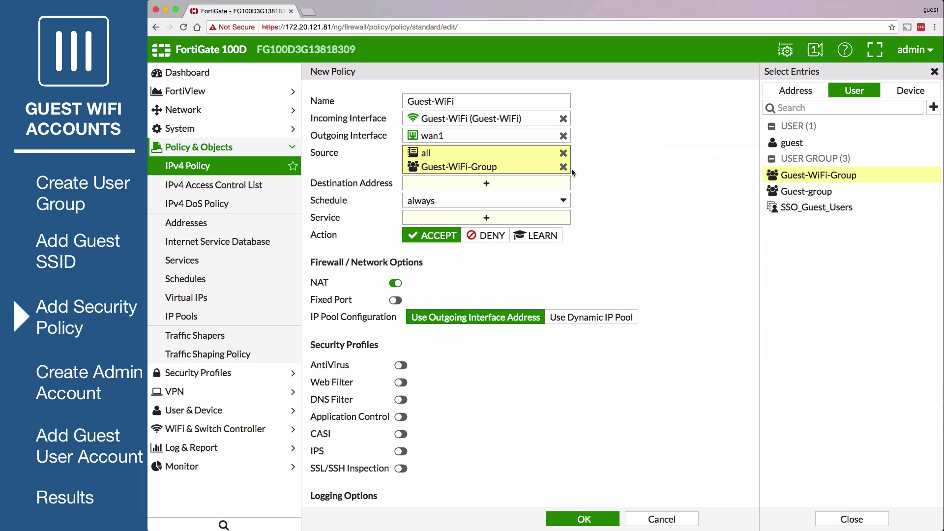
pyautogui.click(554, 183)
pyautogui.click(787, 125)
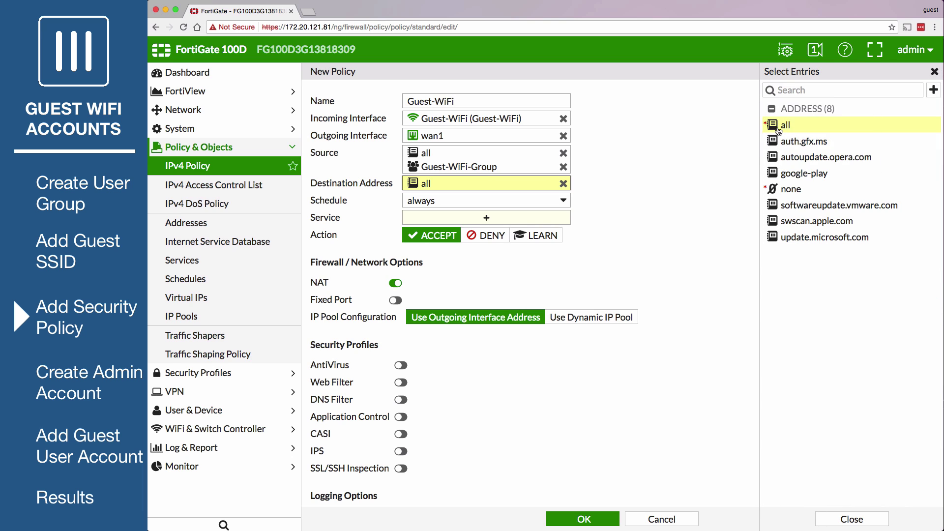
pyautogui.click(539, 219)
pyautogui.click(786, 140)
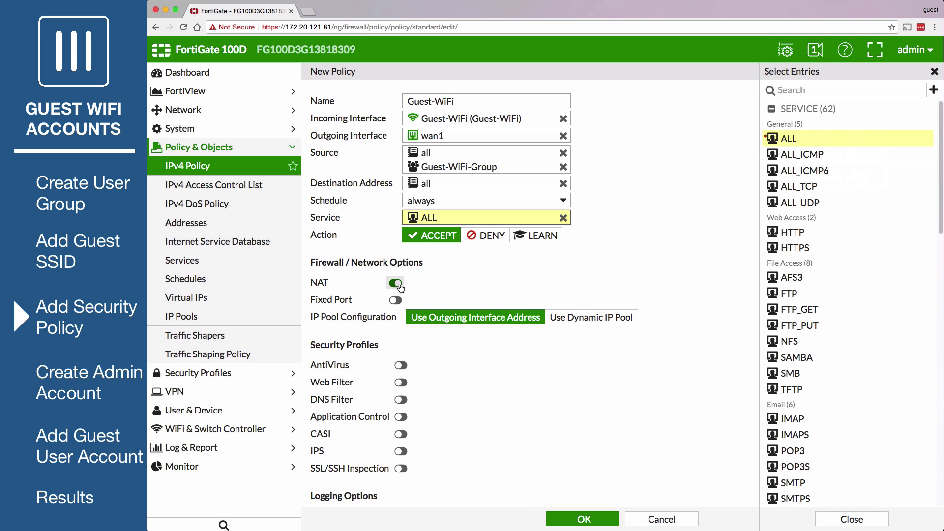
pyautogui.click(568, 520)
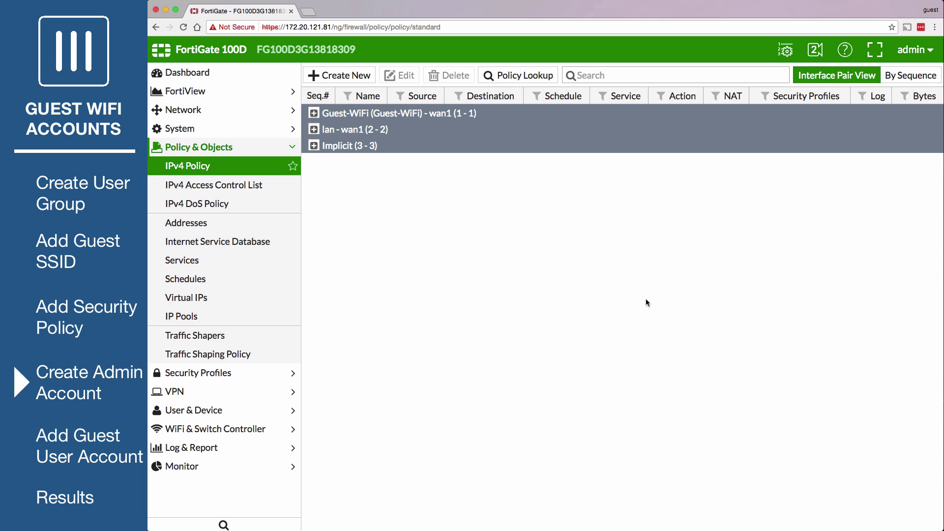
# - Start a new local administrator named Reception with a confirmed password
pyautogui.click(278, 130)
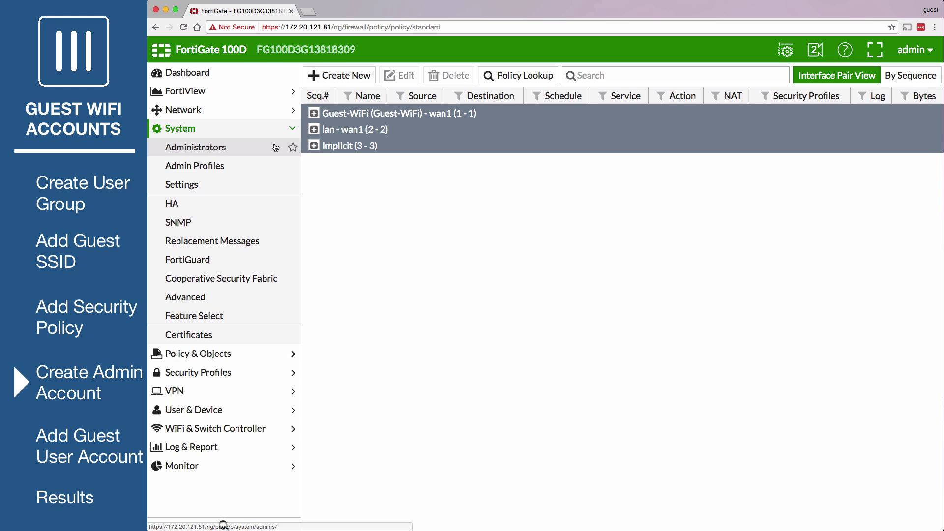
pyautogui.click(276, 147)
pyautogui.click(347, 75)
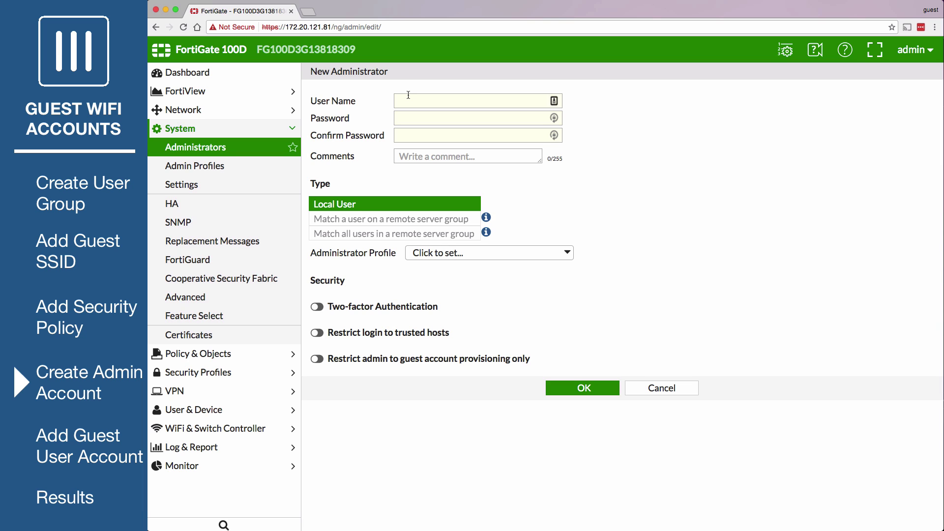
pyautogui.click(408, 94)
pyautogui.write('Reception')
pyautogui.click(409, 114)
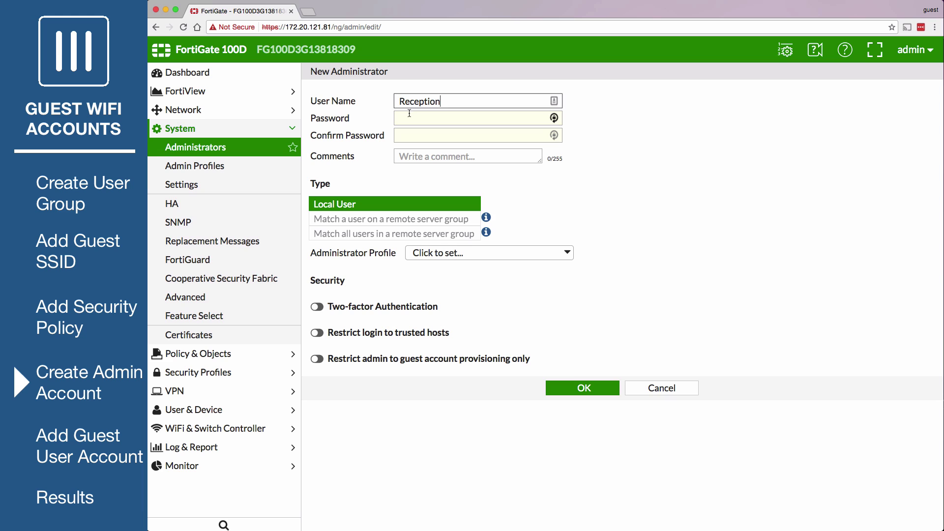
pyautogui.press('Tab')
pyautogui.write('*****')
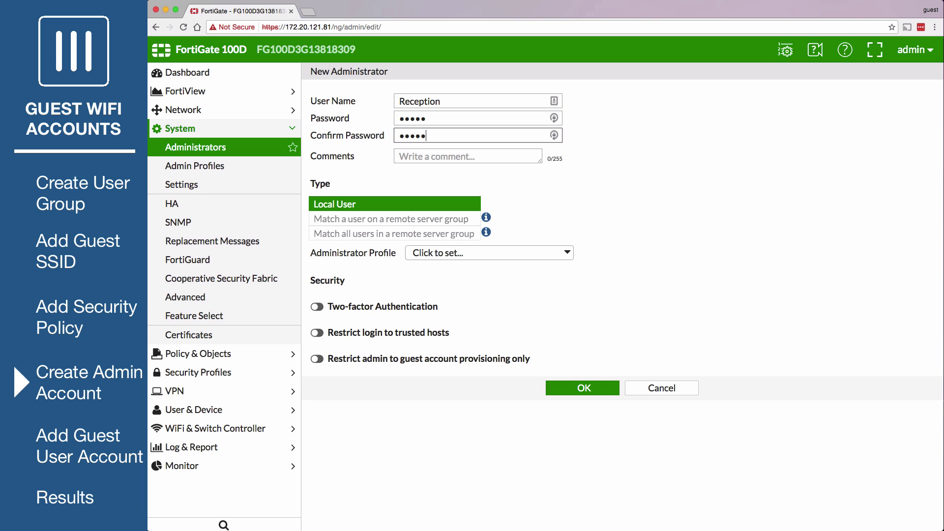
pyautogui.click(385, 205)
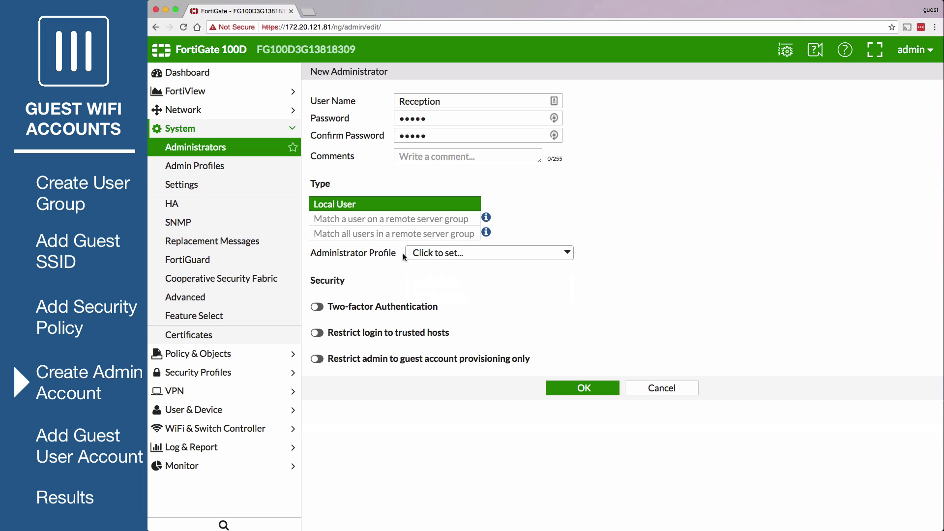
# - Restrict Reception to guest account provisioning for Guest-WiFi-Group and save the admin
pyautogui.click(317, 358)
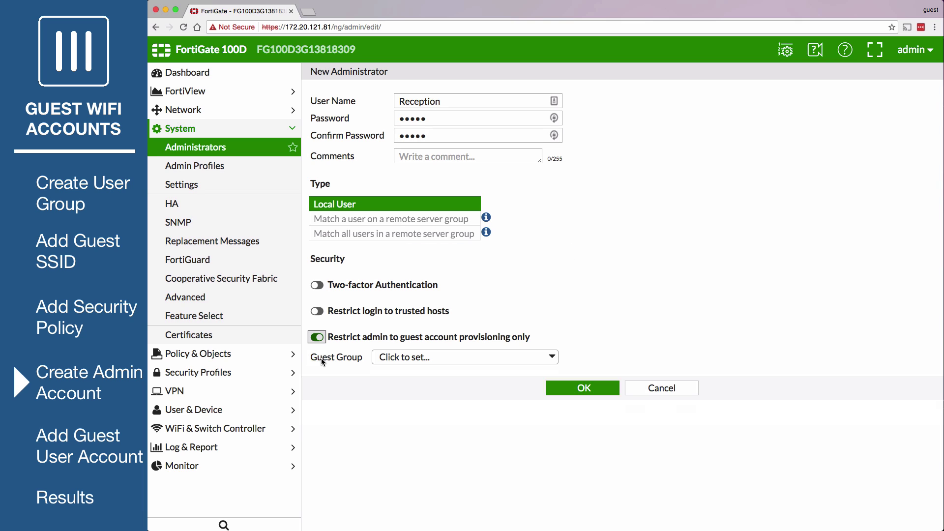
pyautogui.click(394, 357)
pyautogui.click(393, 386)
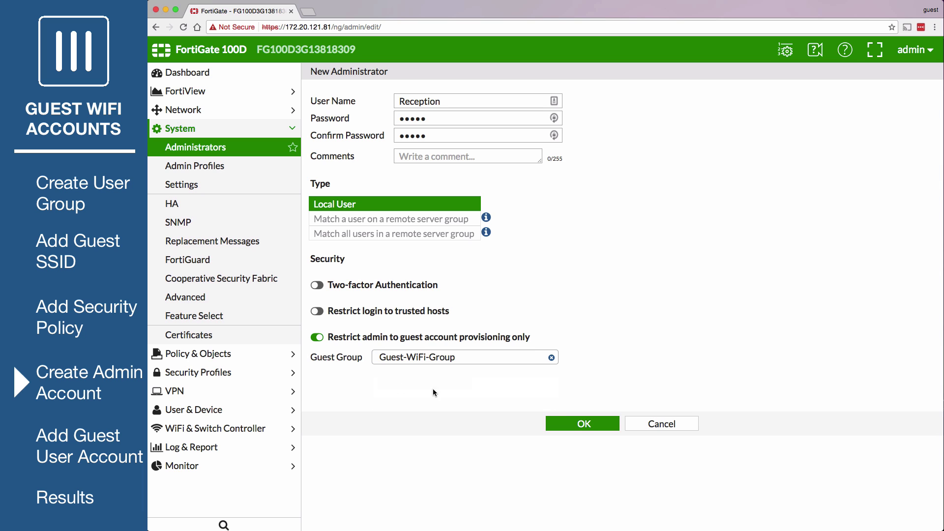
pyautogui.click(571, 424)
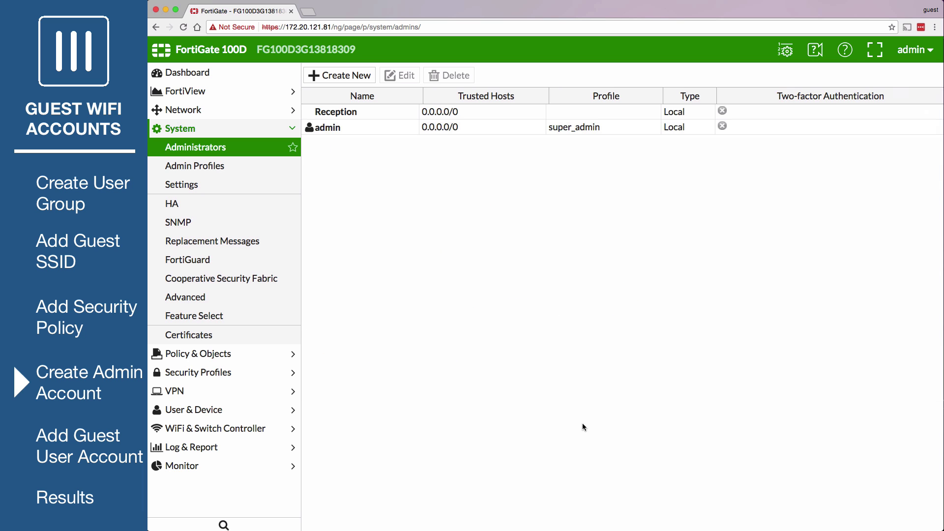
# - In a new tab, open 172.20.121.81 and log in as Reception with its password
pyautogui.click(309, 11)
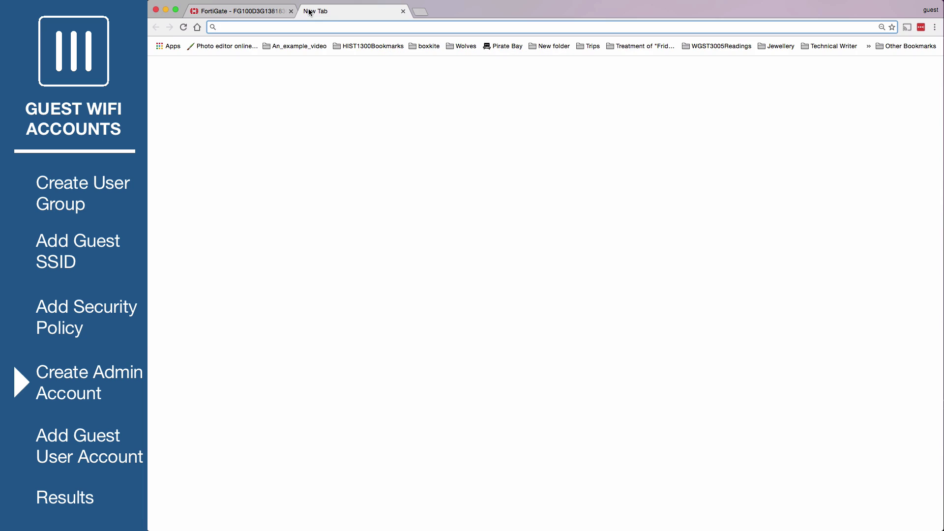
pyautogui.write('172.20.121.81')
pyautogui.press('Return')
pyautogui.write('Reception')
pyautogui.click(477, 290)
pyautogui.write('*****')
pyautogui.click(510, 322)
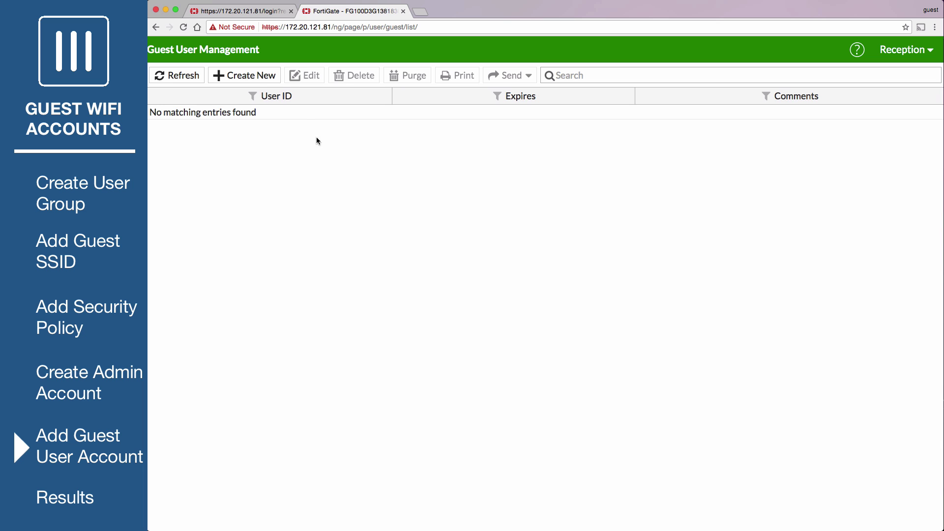
# - Create a guest user with the guest's e-mail address expiring after 3 minutes, then e-mail the login details
pyautogui.click(255, 80)
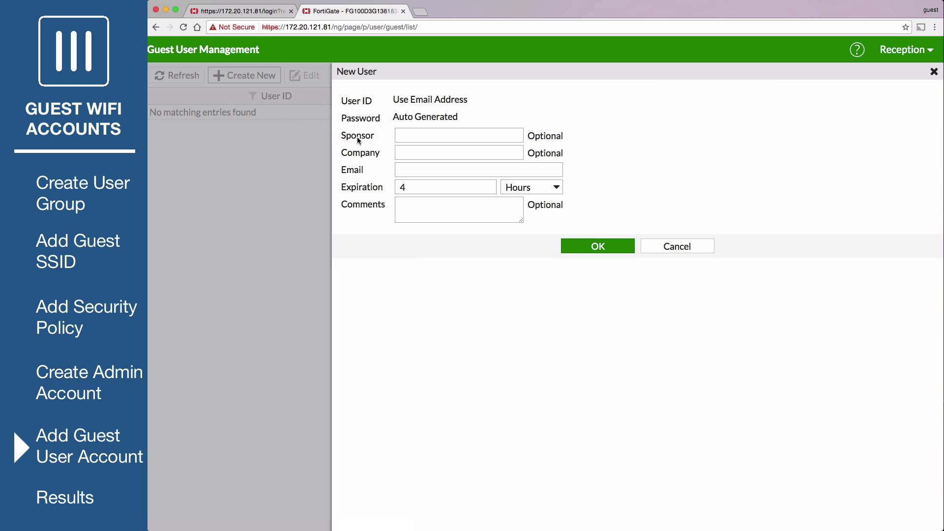
pyautogui.click(401, 169)
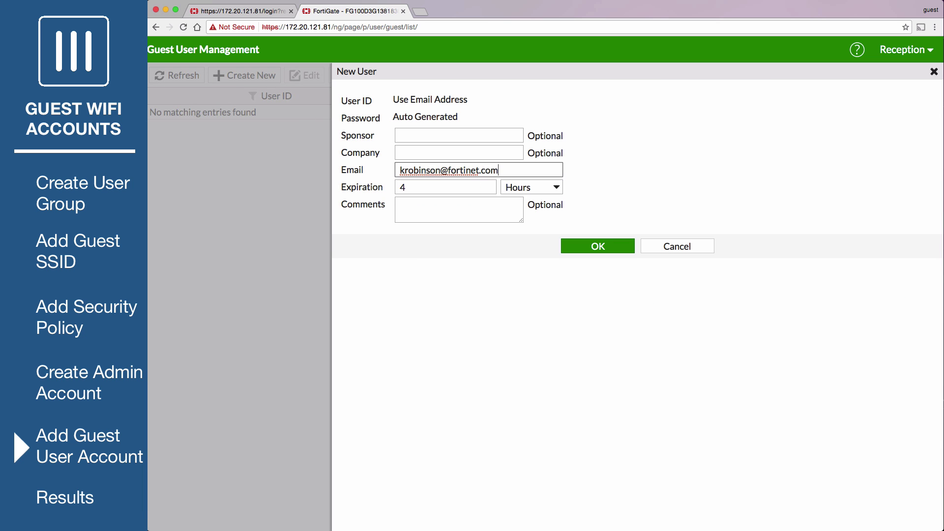
pyautogui.click(529, 190)
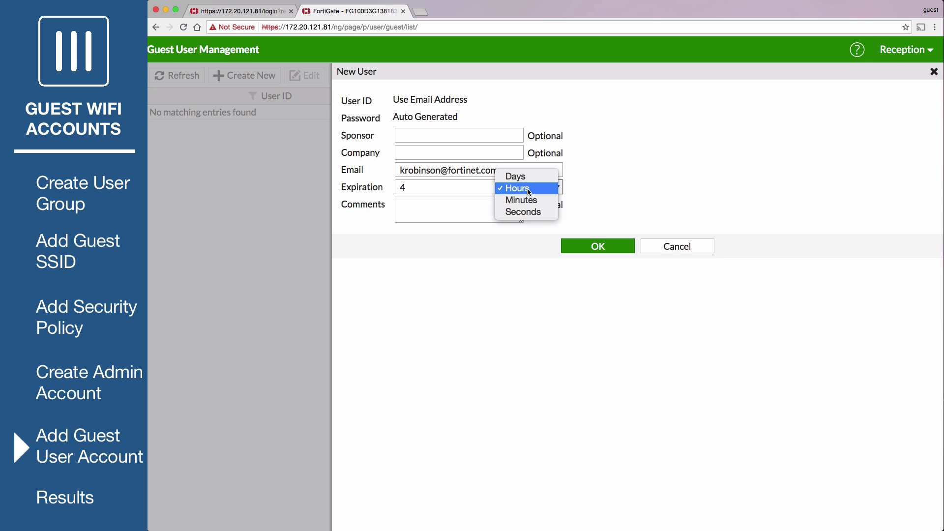
pyautogui.click(527, 199)
pyautogui.click(379, 187)
pyautogui.write('3')
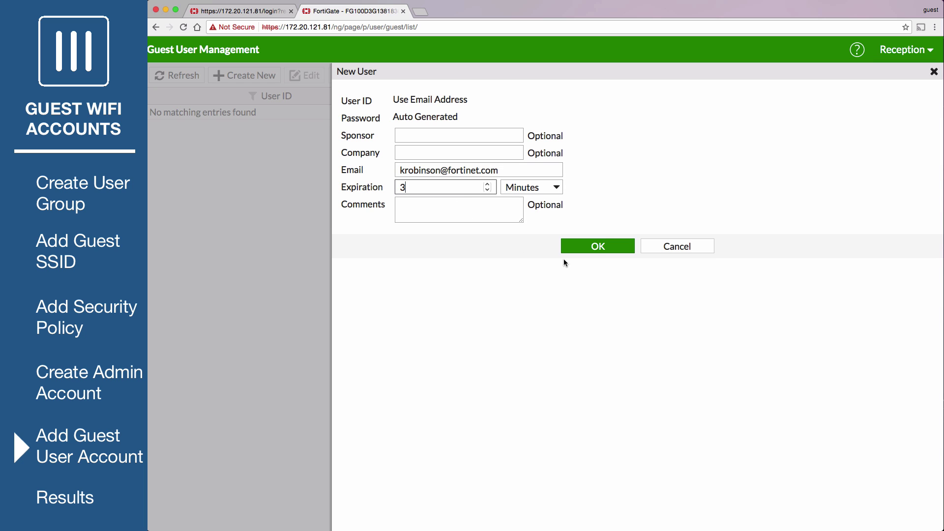
pyautogui.click(596, 249)
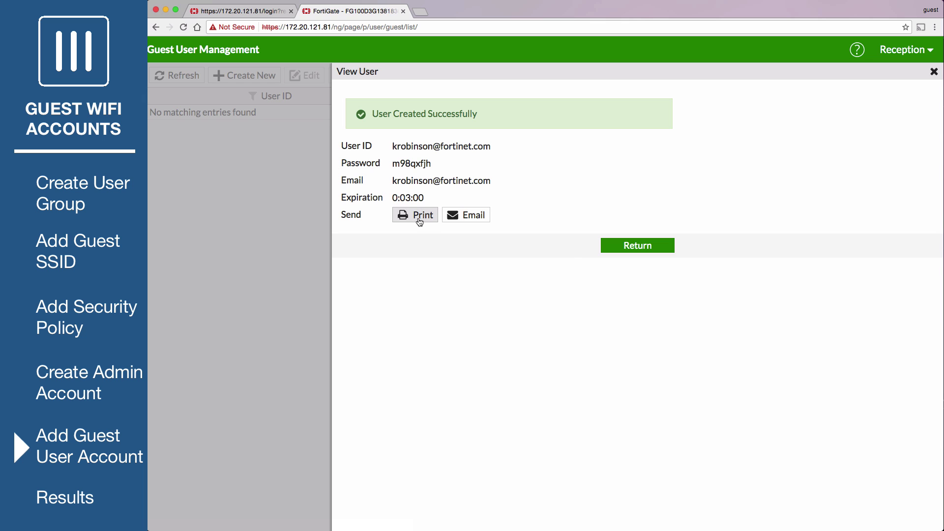
pyautogui.click(451, 222)
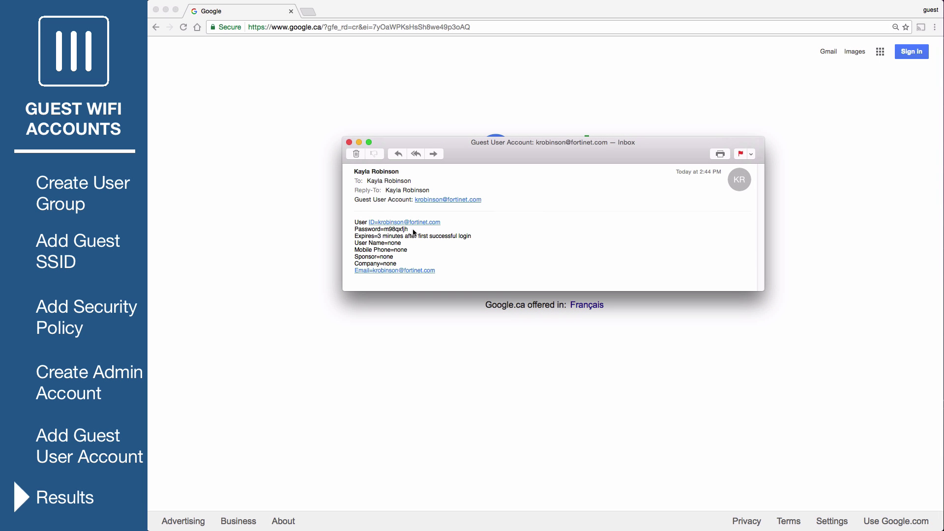
# - Copy the guest password from the e-mail, turn Wi-Fi on and join Guest-WiFi
pyautogui.rightClick(389, 229)
pyautogui.click(406, 258)
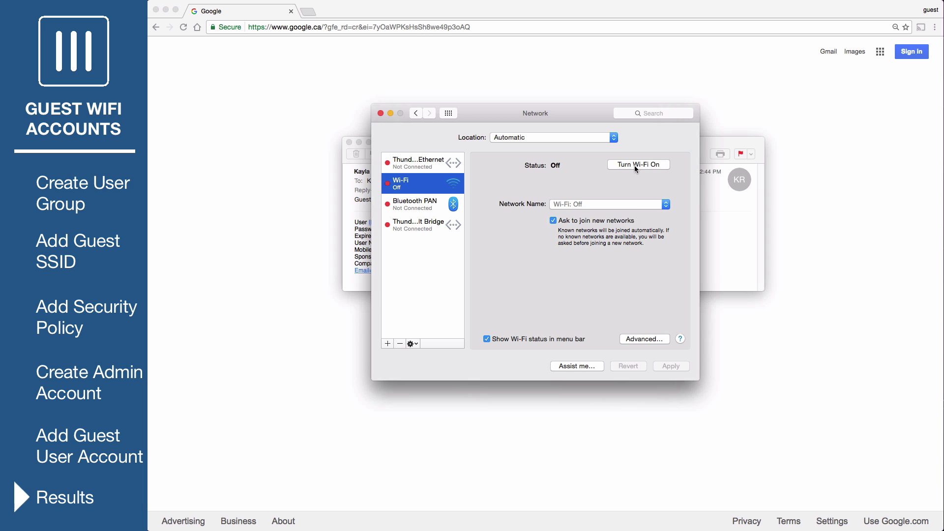
pyautogui.click(634, 166)
pyautogui.click(609, 204)
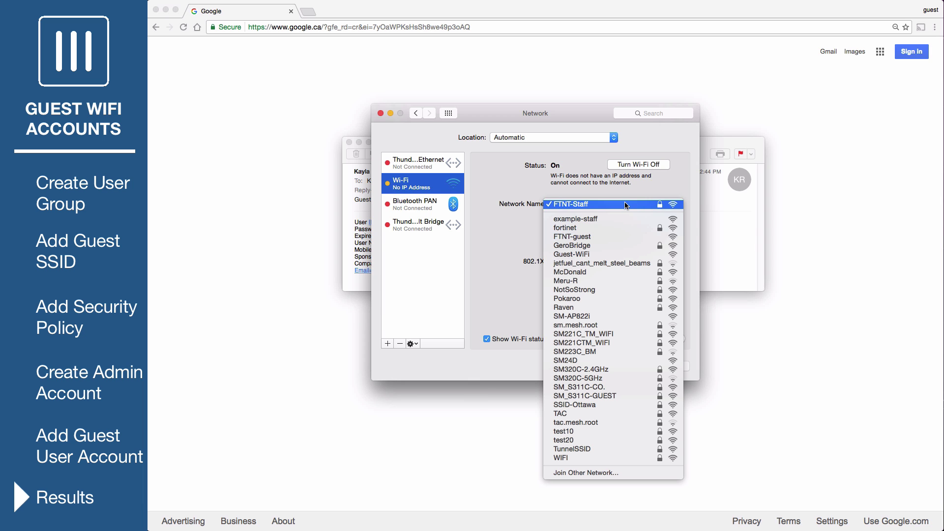
pyautogui.click(608, 254)
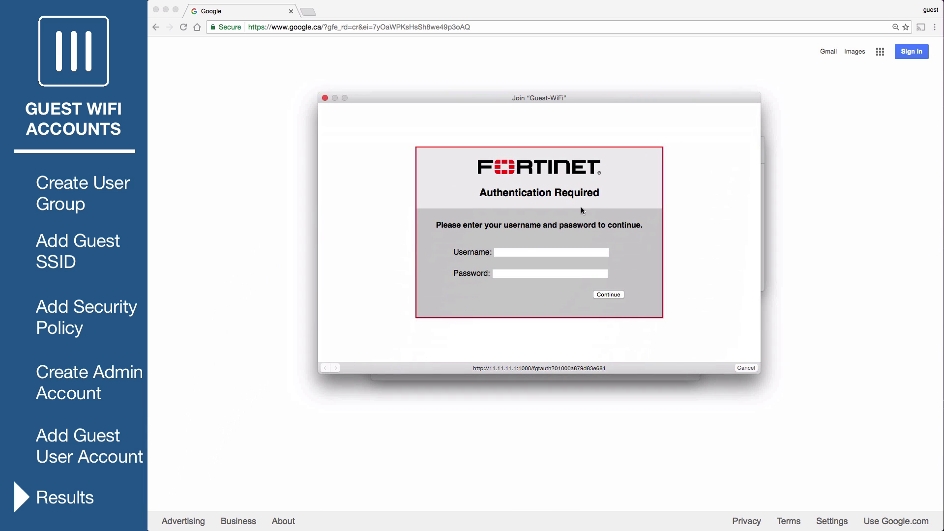
# - Log in to the captive portal with the guest's e-mail and pasted password, then close the leftover windows
pyautogui.click(521, 252)
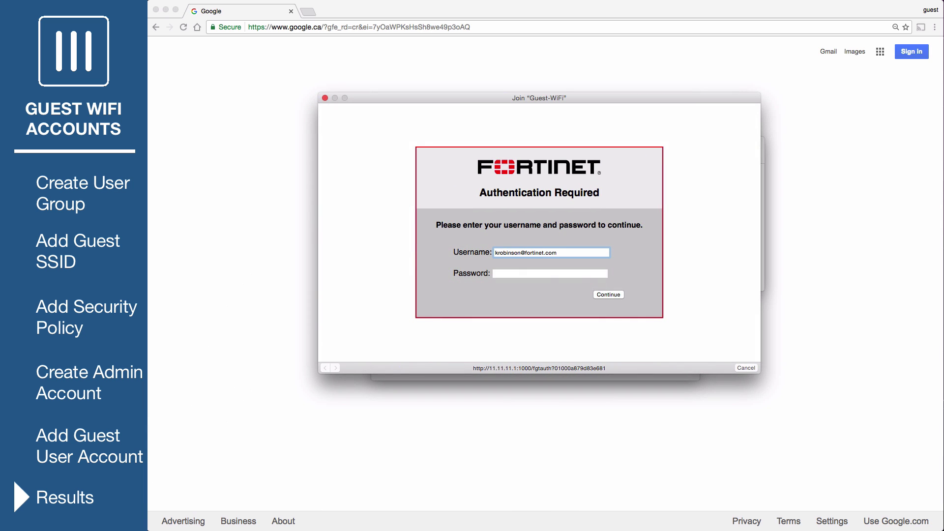
pyautogui.rightClick(513, 270)
pyautogui.click(527, 293)
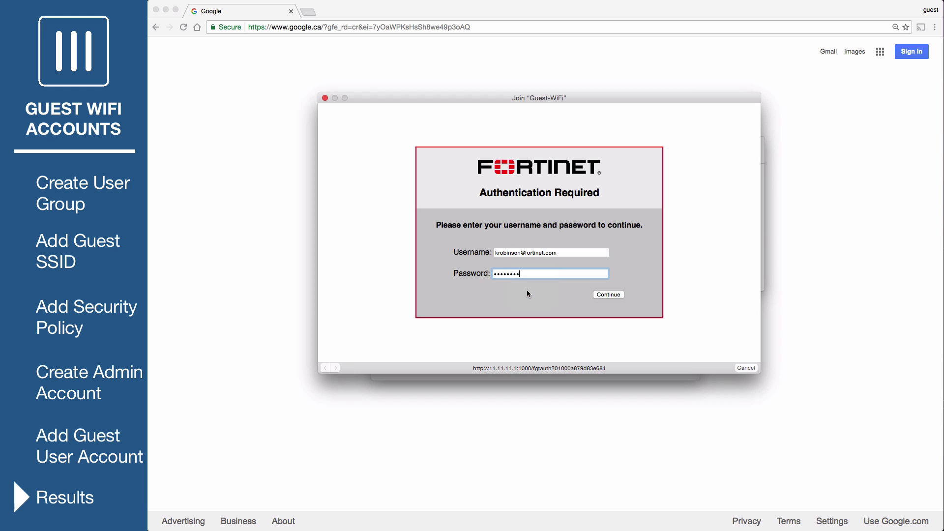
pyautogui.click(608, 295)
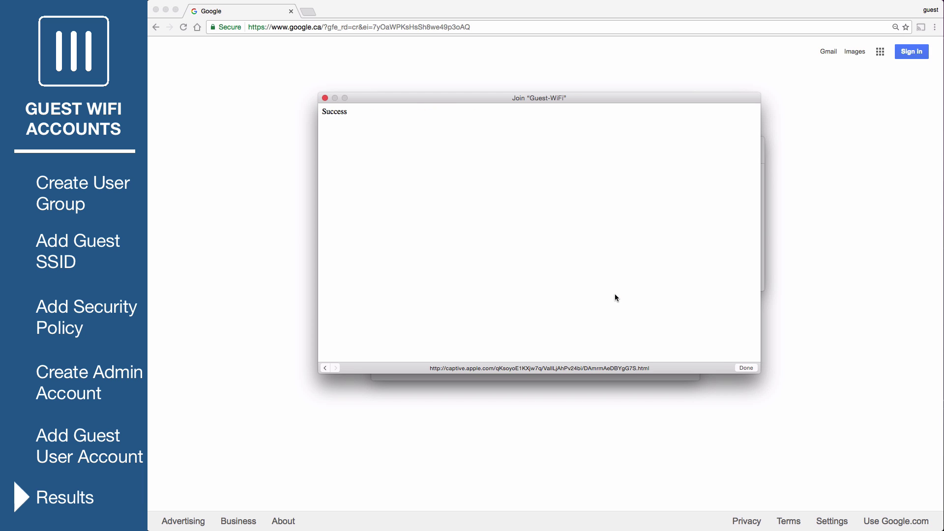
pyautogui.click(748, 368)
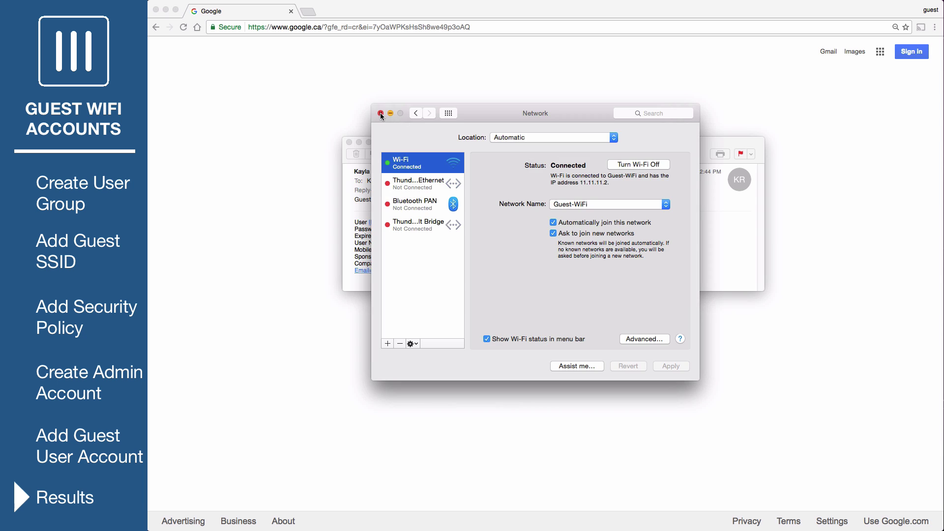
pyautogui.click(381, 115)
pyautogui.click(348, 144)
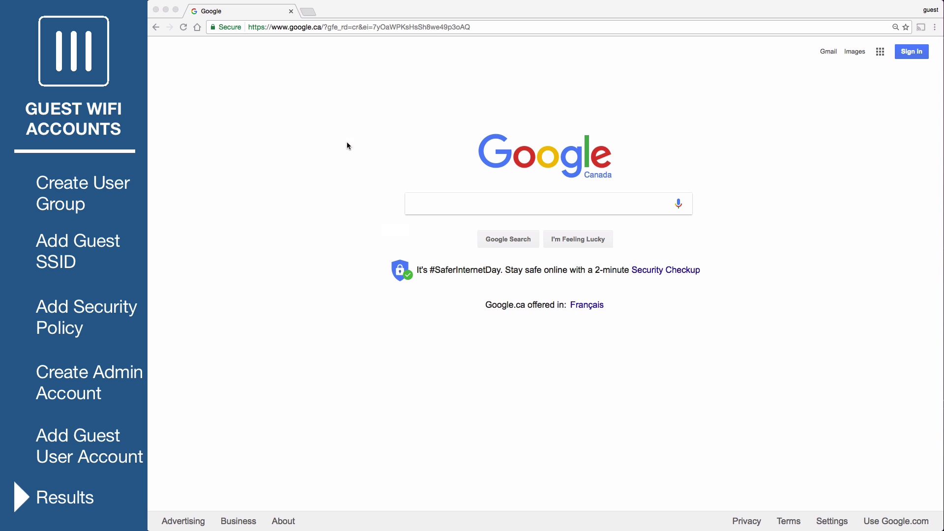
# - Go to the Fortinet YouTube channel via youtube.com/, which lands on Firewall Authentication
pyautogui.click(350, 27)
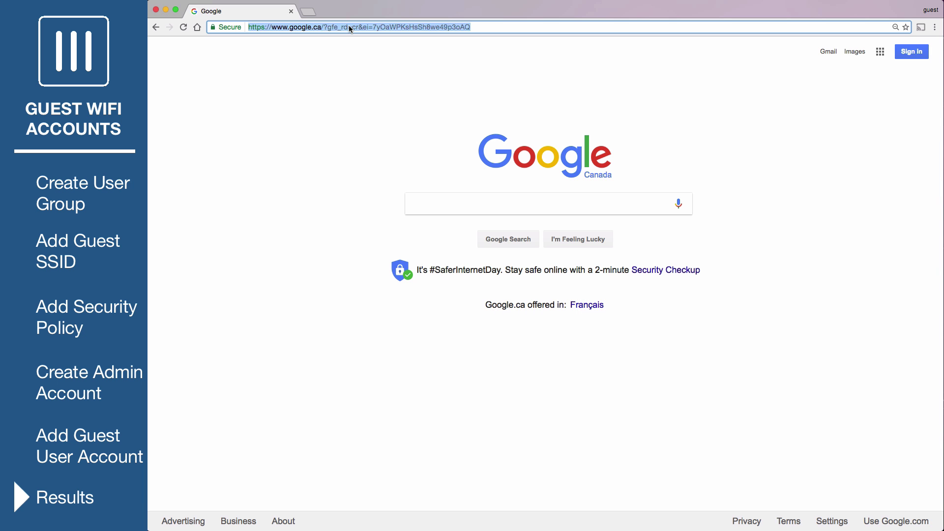
pyautogui.write('youtube.com/')
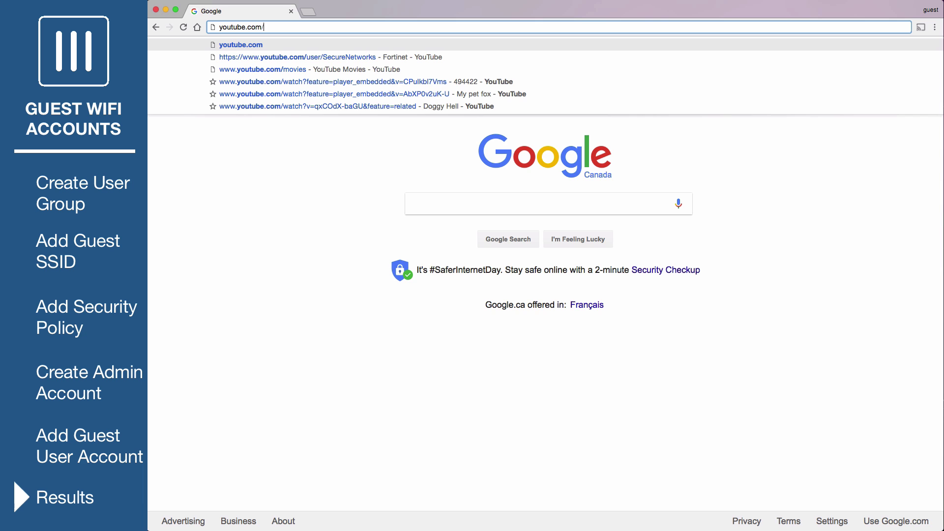
pyautogui.click(369, 57)
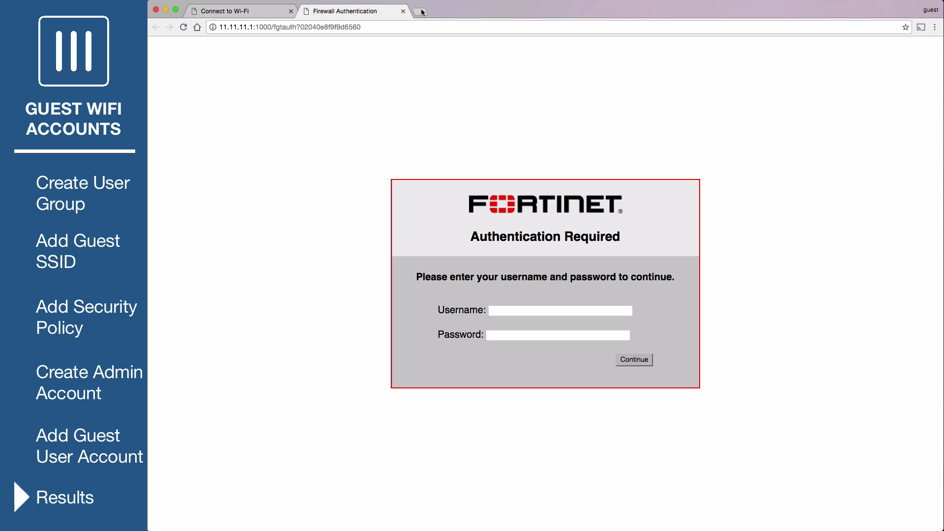
# - Load the FortiGate login page at 172.20.121.81 in a new tab
pyautogui.click(424, 11)
pyautogui.write('172')
pyautogui.press('Return')
# - Log in as the Reception admin with its password and select the expired guest user's row
pyautogui.write('Reception')
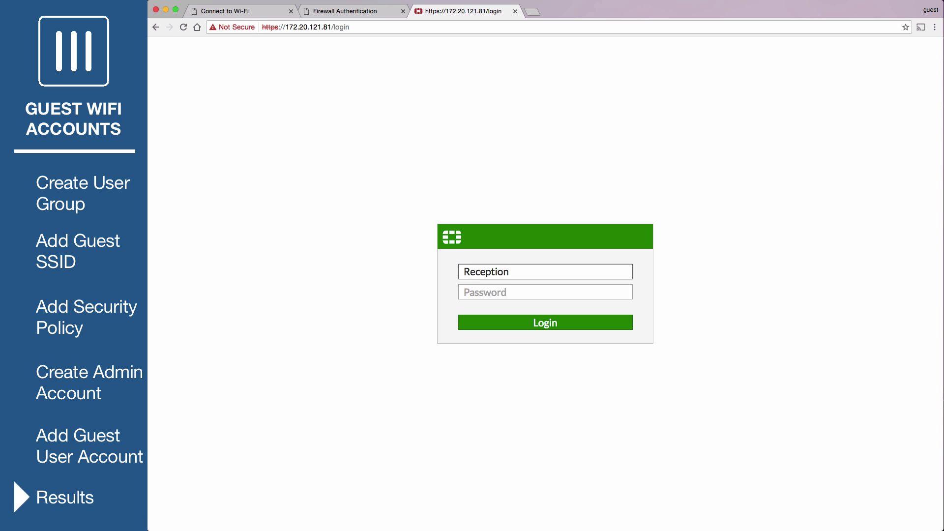
pyautogui.press('Tab')
pyautogui.write('•••••')
pyautogui.click(479, 318)
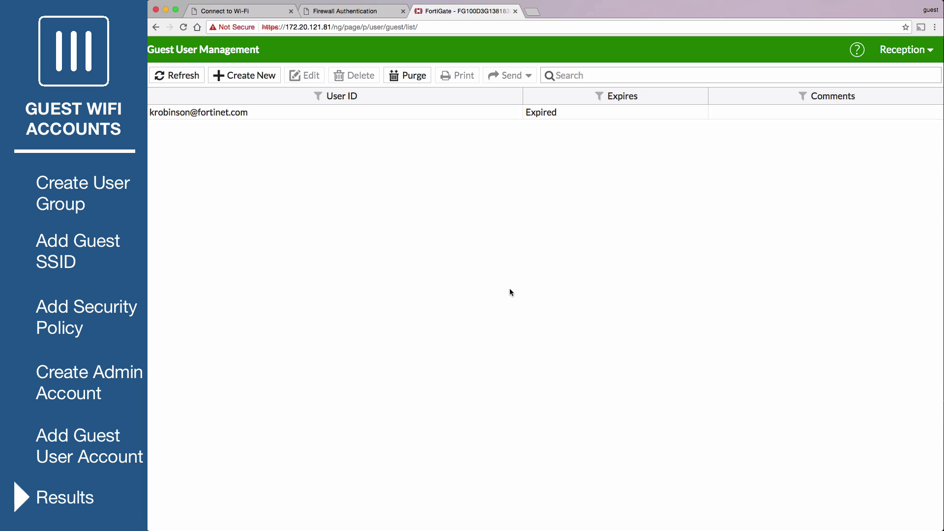
pyautogui.click(573, 118)
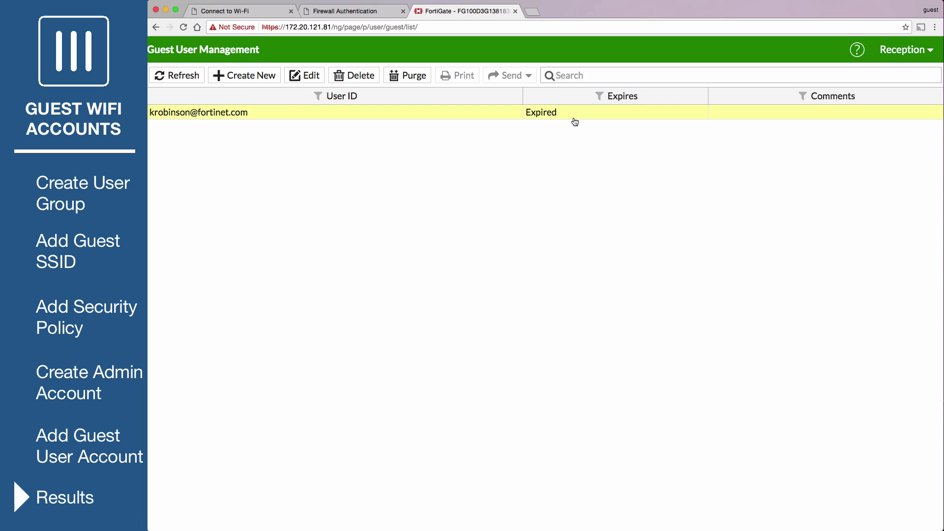